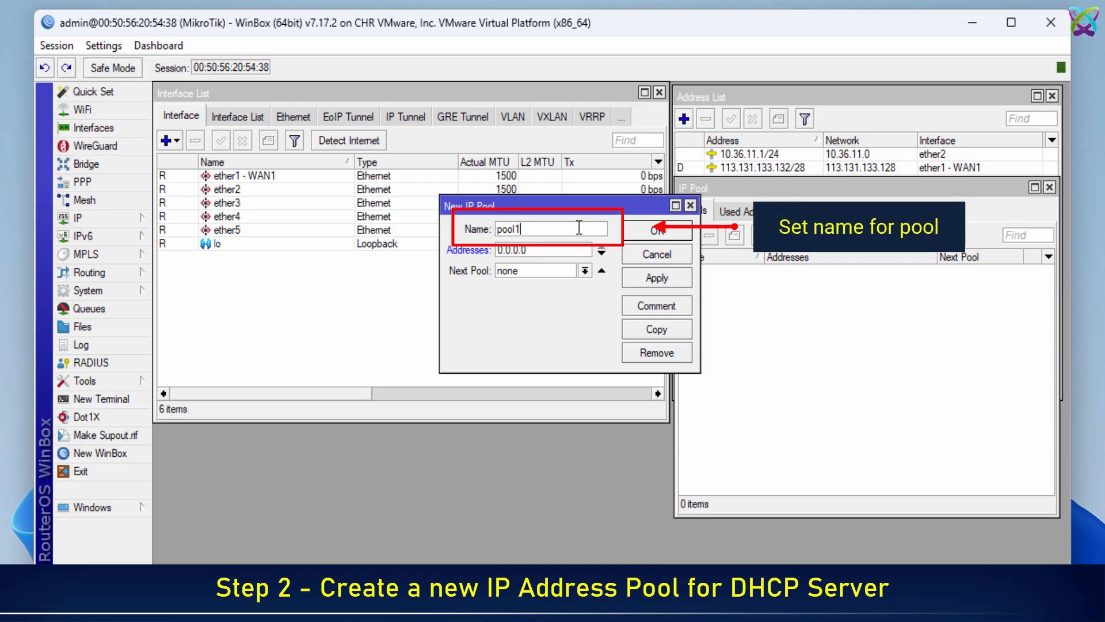
Name the new IP pool pool1-LAN11, set its address range to 10.36.11.101-10.36.11.250, and save it.
type("-LAN11")
double_click(540, 250)
type("1")
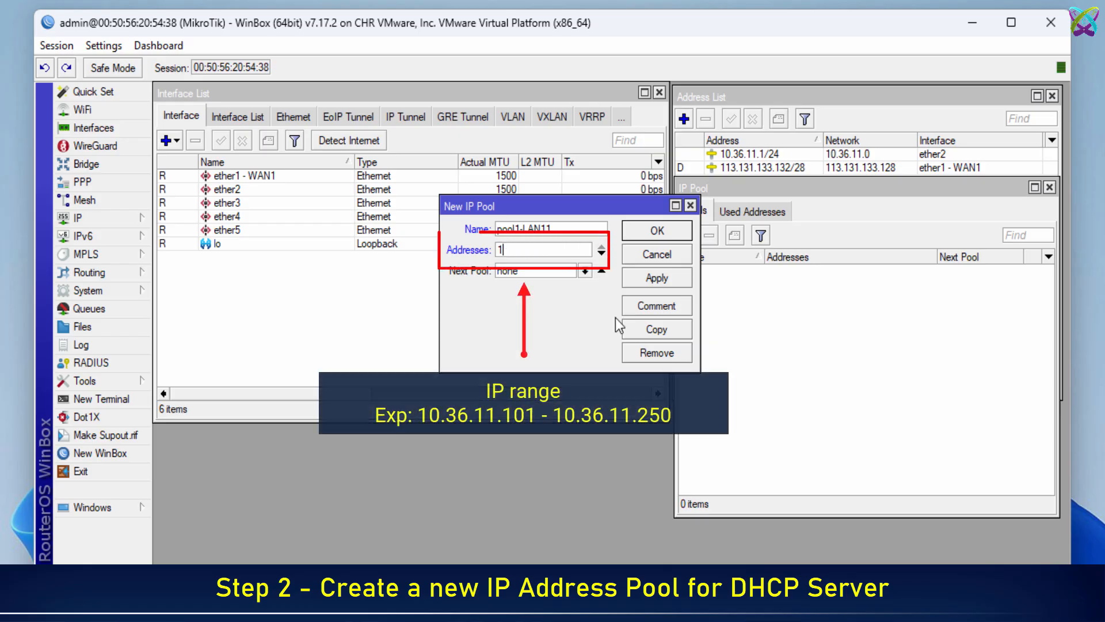
type("0.36.11.")
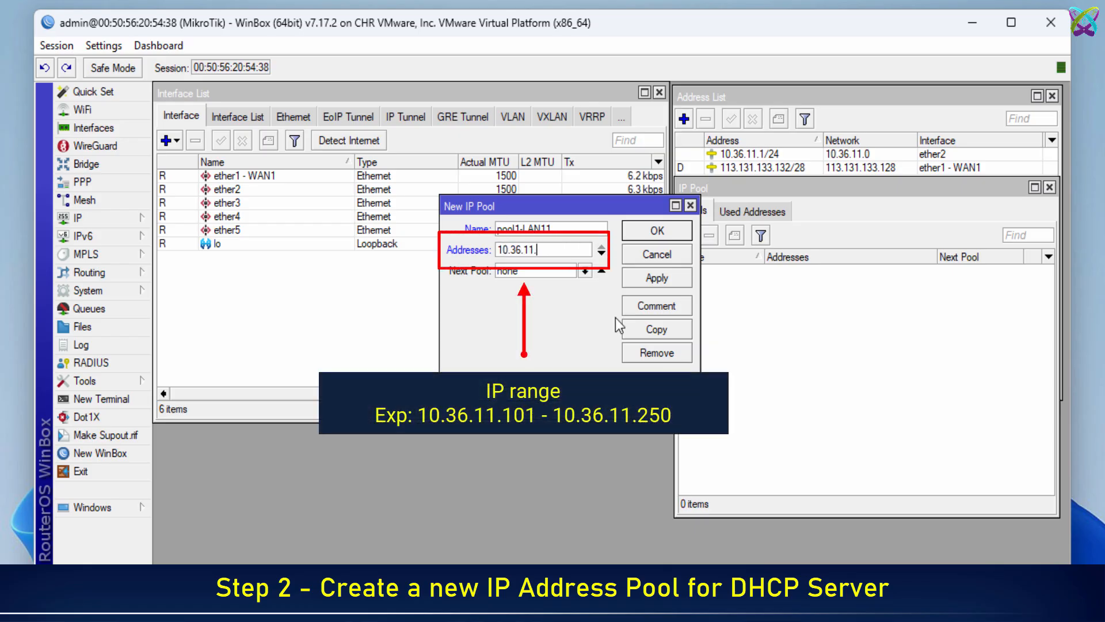
type("101-10.36.1")
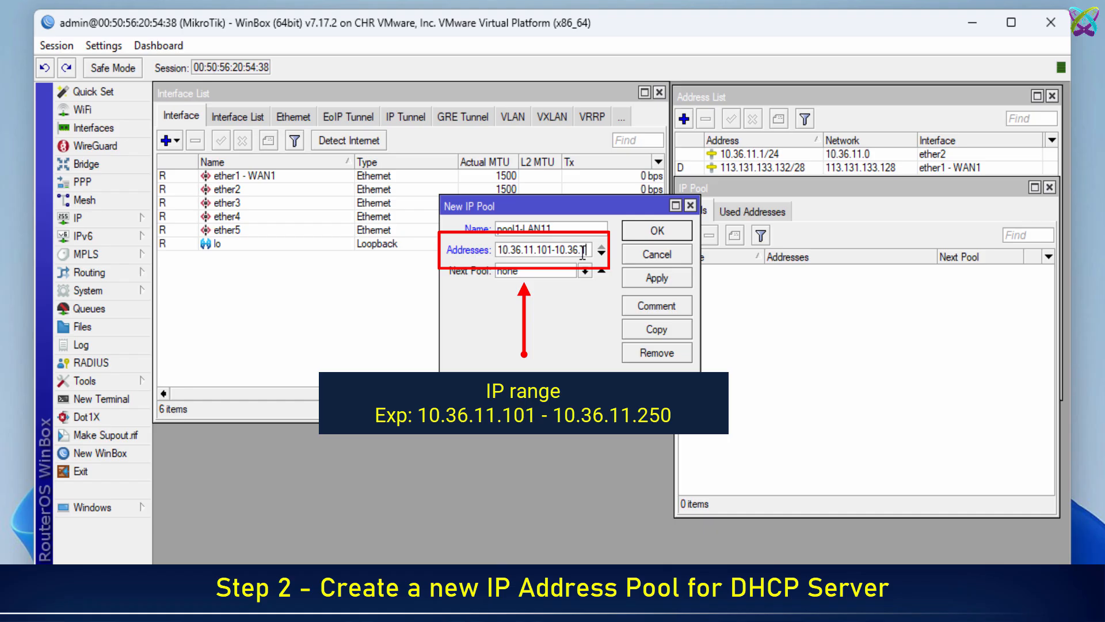
type("1.250")
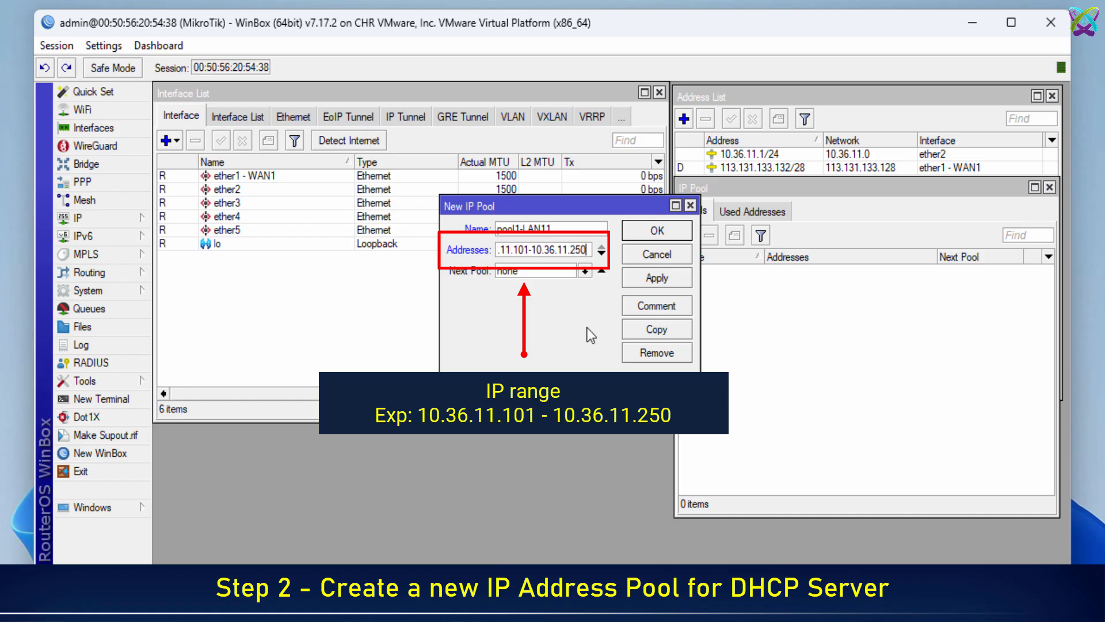
left_click(682, 285)
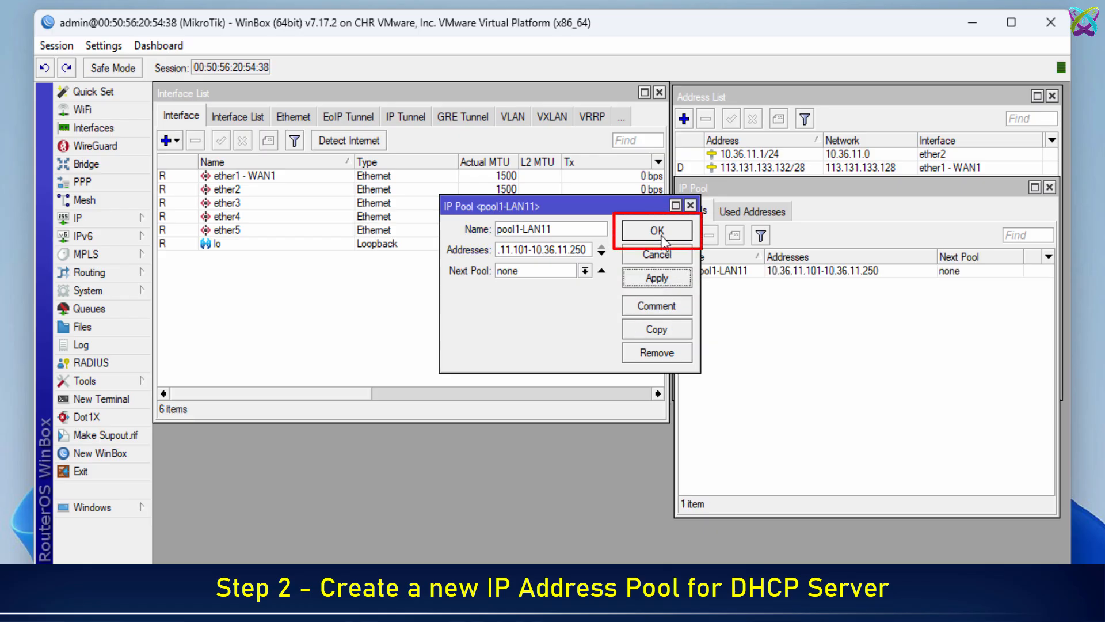
left_click(662, 236)
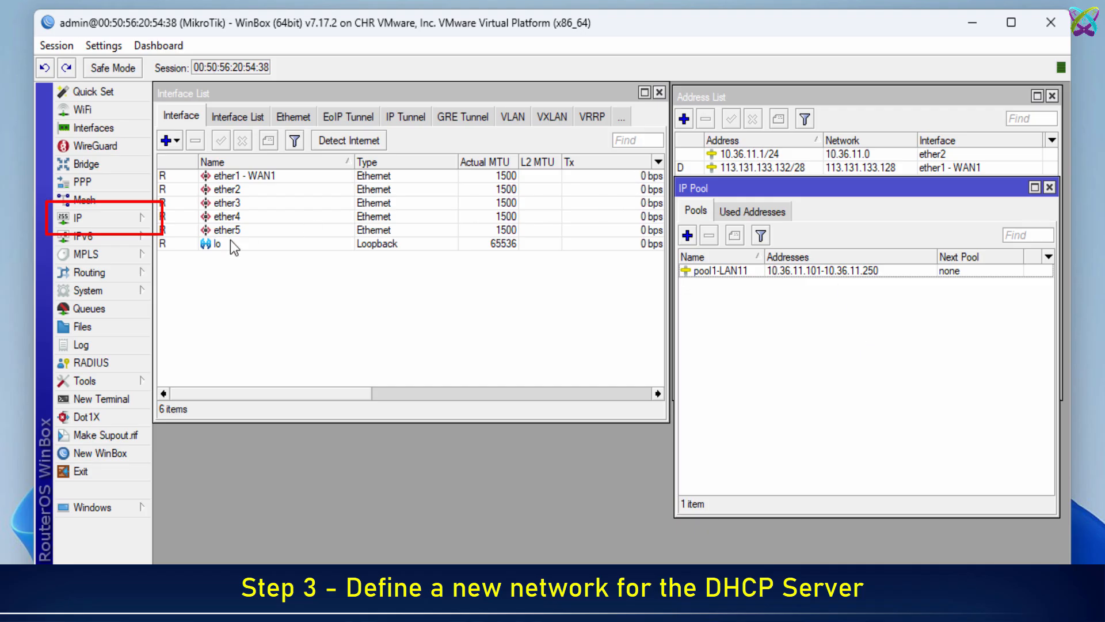
Start a new DHCP server network with address 10.36.11.0/24, gateway 10.36.11.1 and netmask 255.255.255.0.
left_click(106, 223)
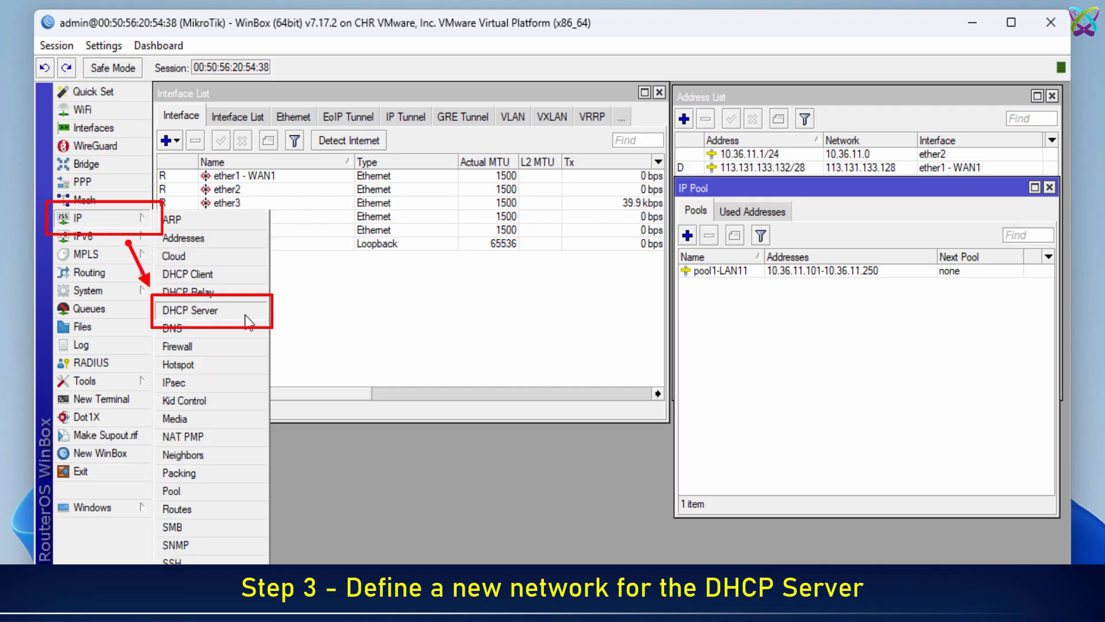
left_click(248, 318)
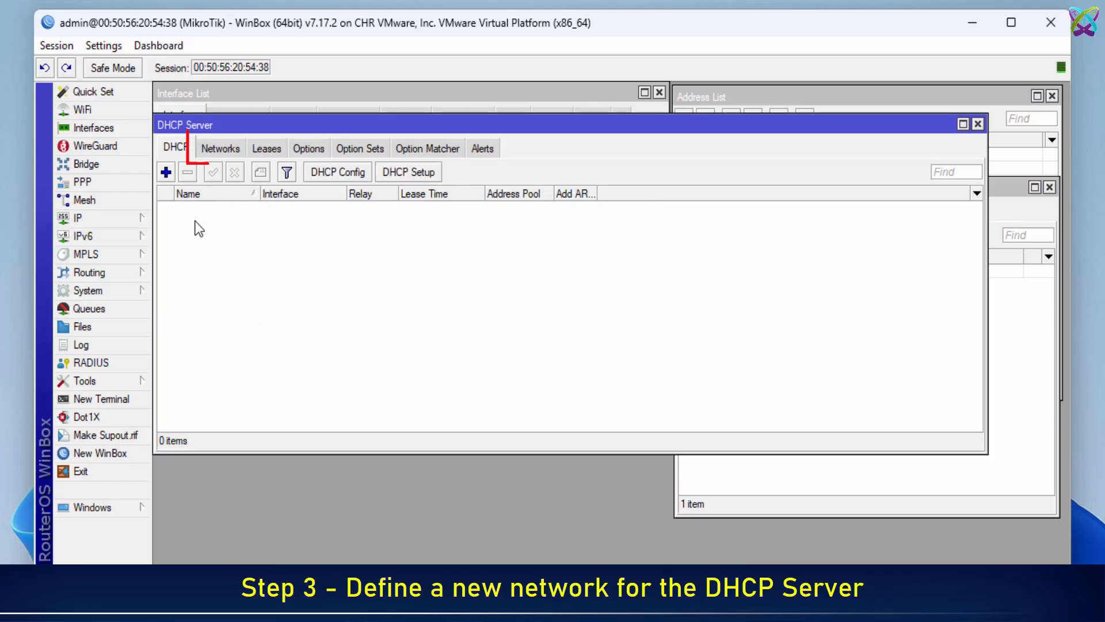
left_click(229, 154)
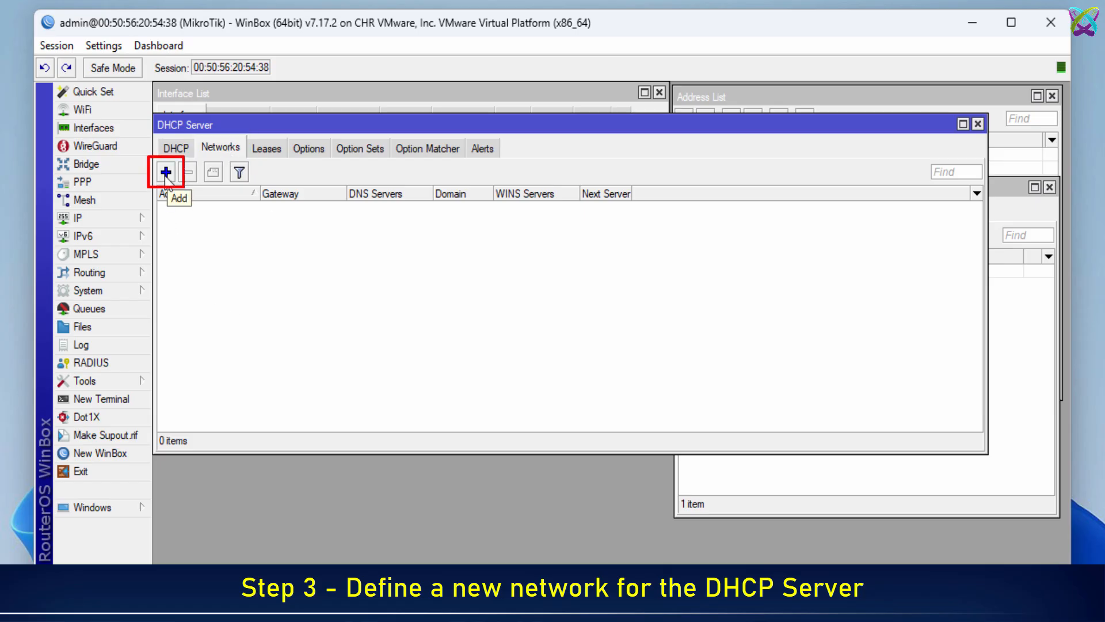
left_click(166, 172)
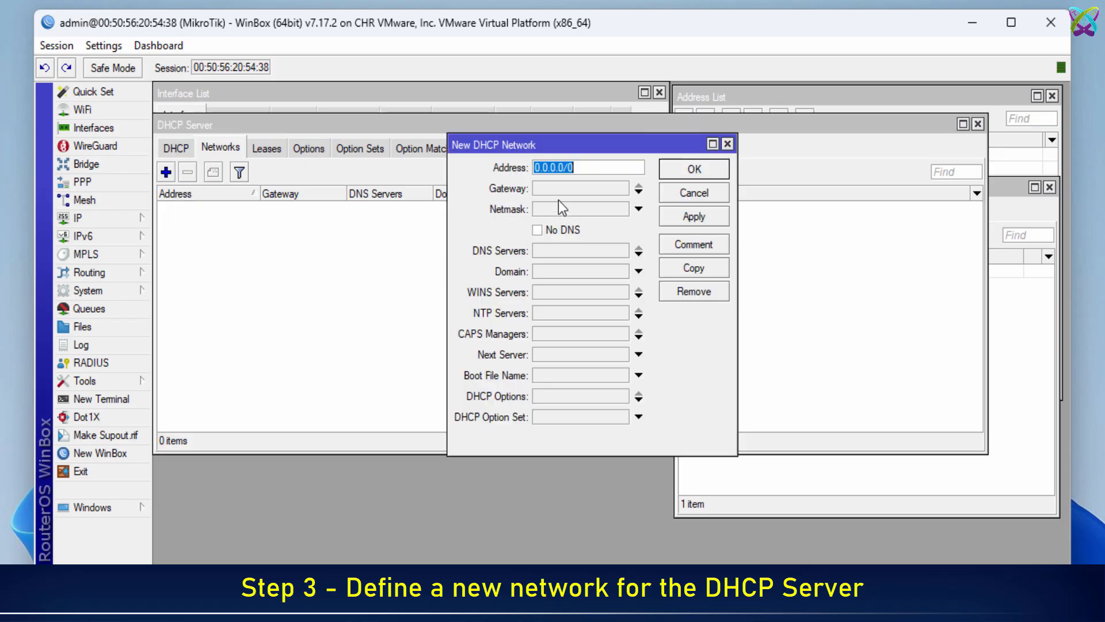
type("10.")
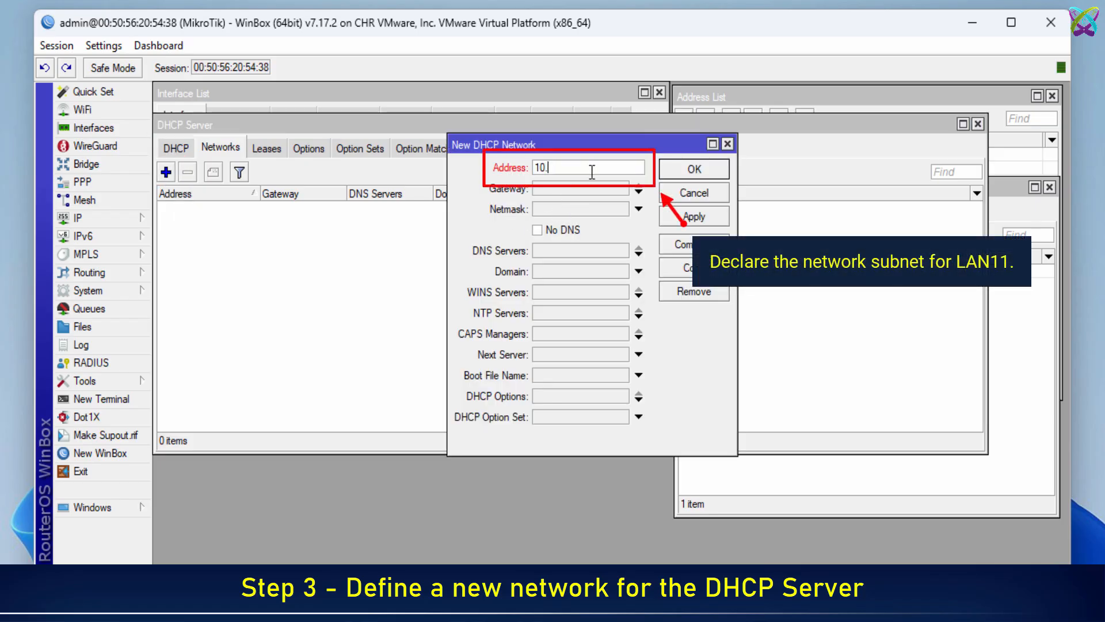
type("36.11.0/24")
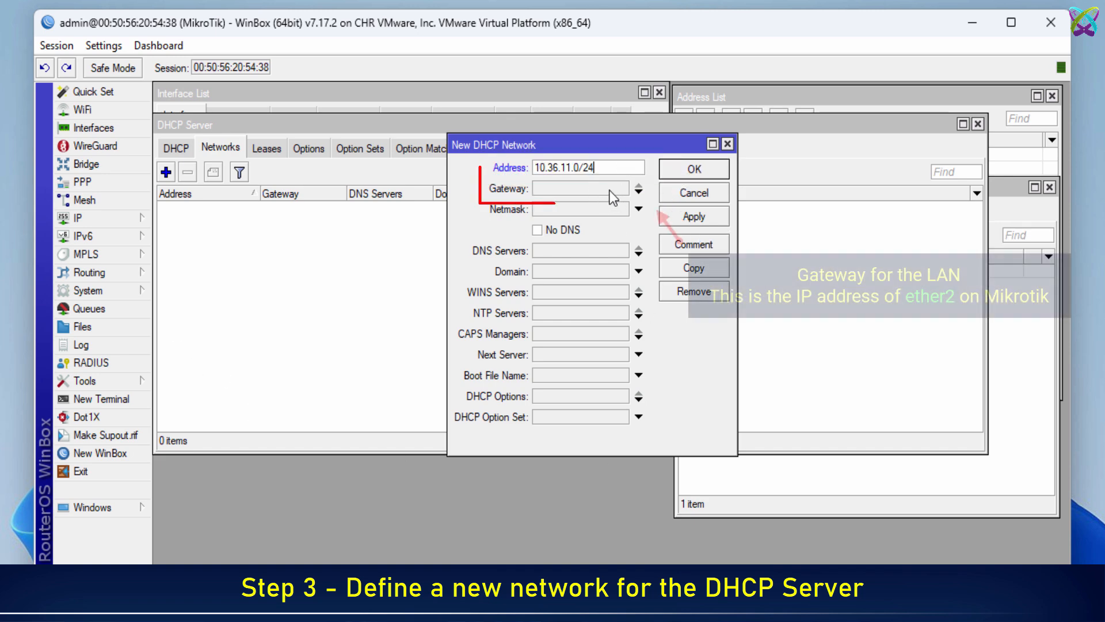
left_click(610, 190)
type("10.")
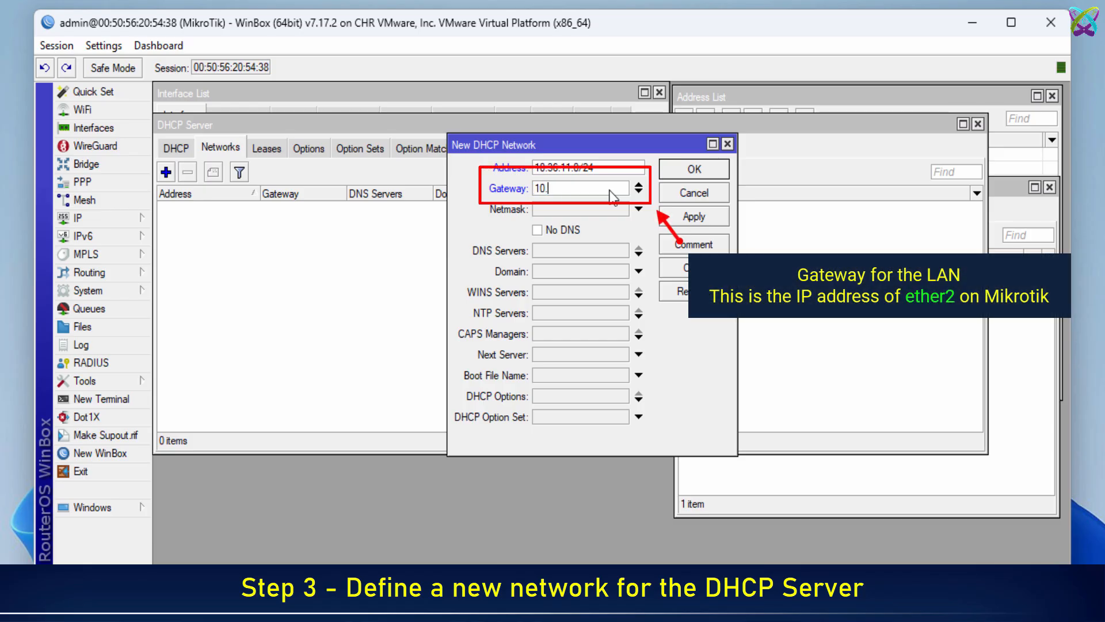
type("36.11.1")
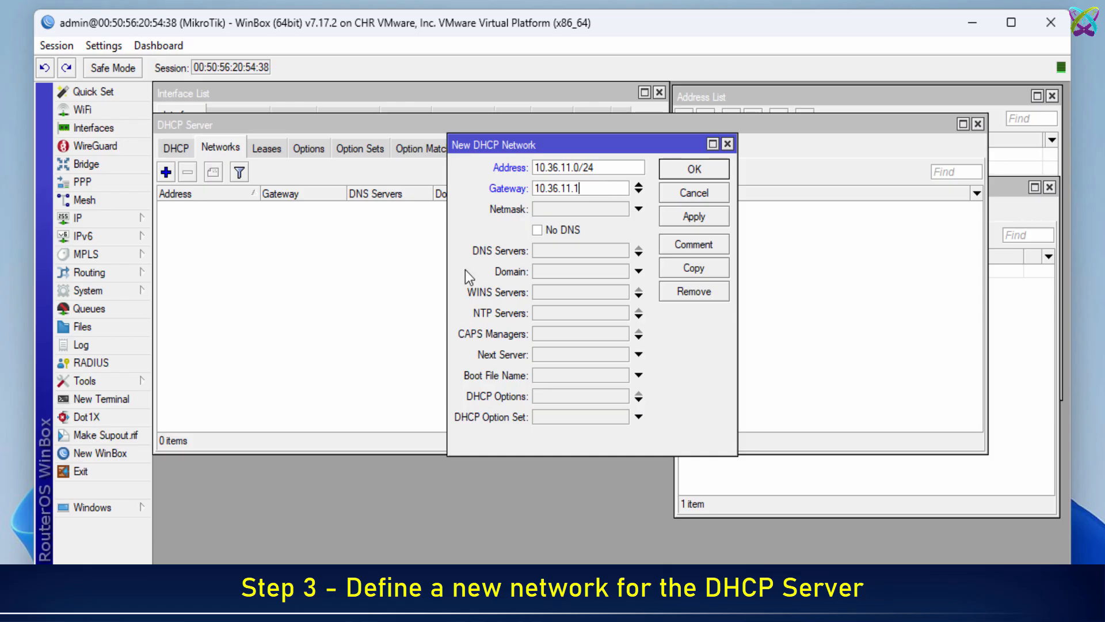
left_click(577, 212)
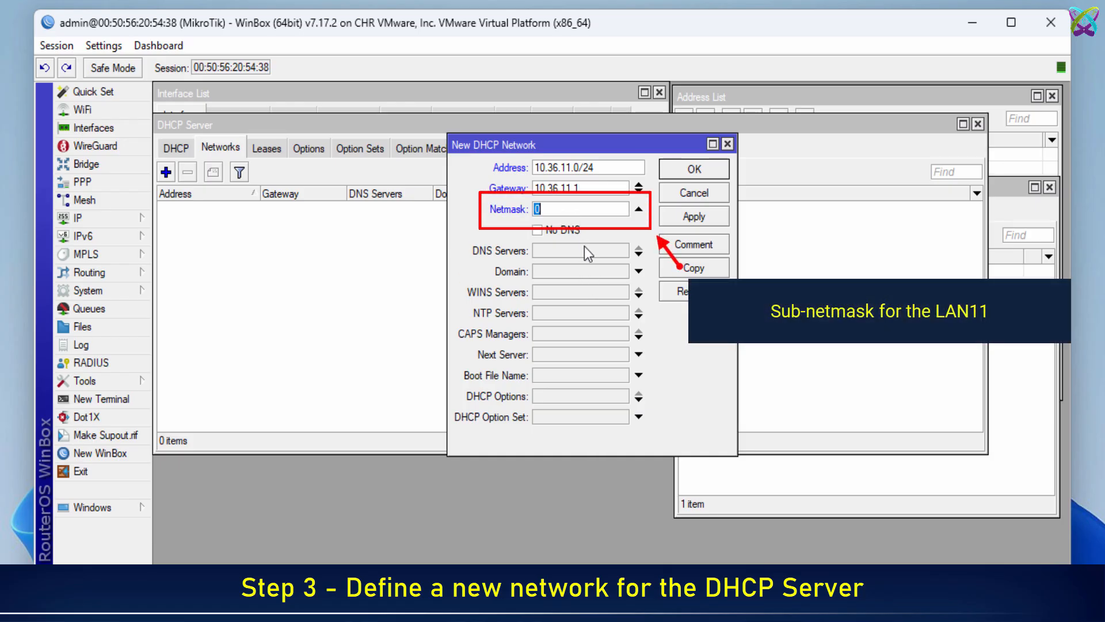
type("255.255.255.0")
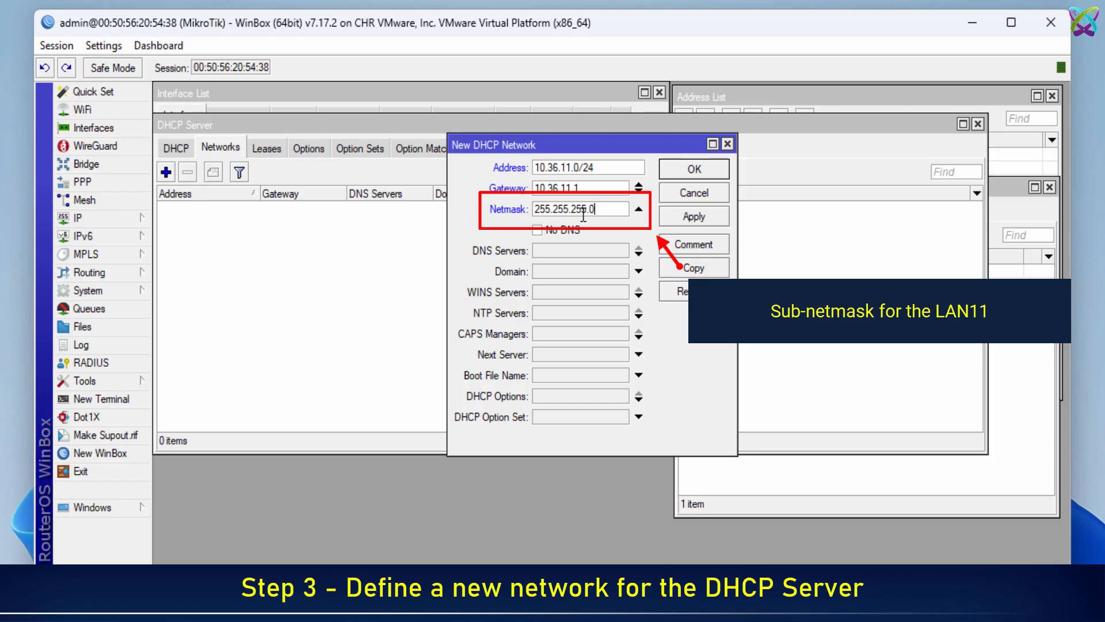
Save the DHCP network with DNS servers 8.8.8.8 and 8.8.4.4, and narrow the DHCP Server window to uncover the IP Pool list.
left_click(619, 250)
type("8.8.8.8")
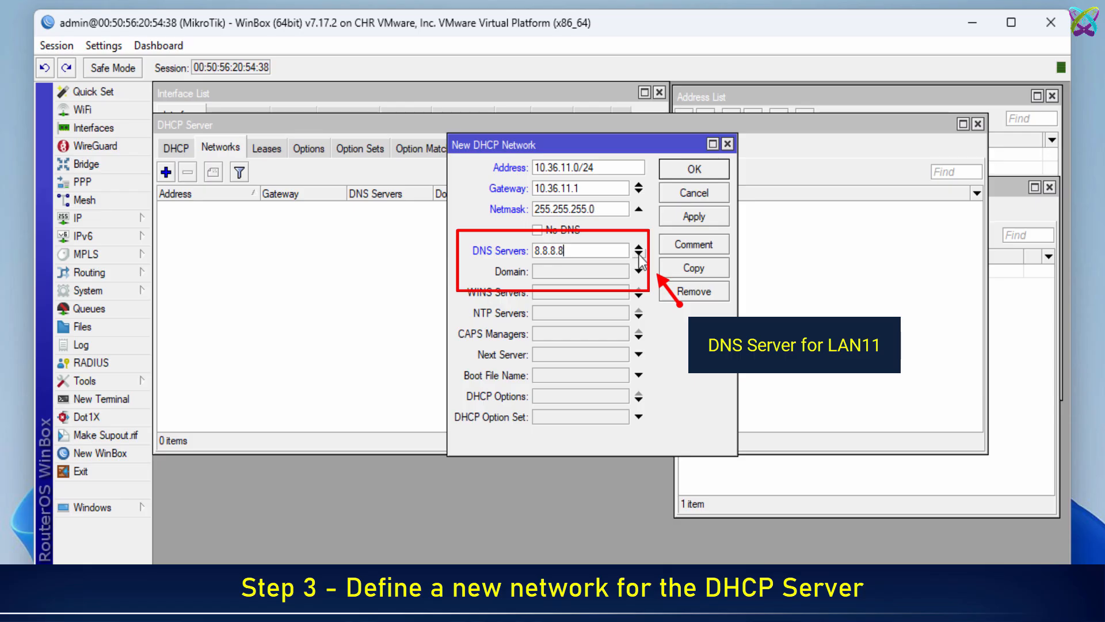
left_click(639, 254)
type("8.8.4.4")
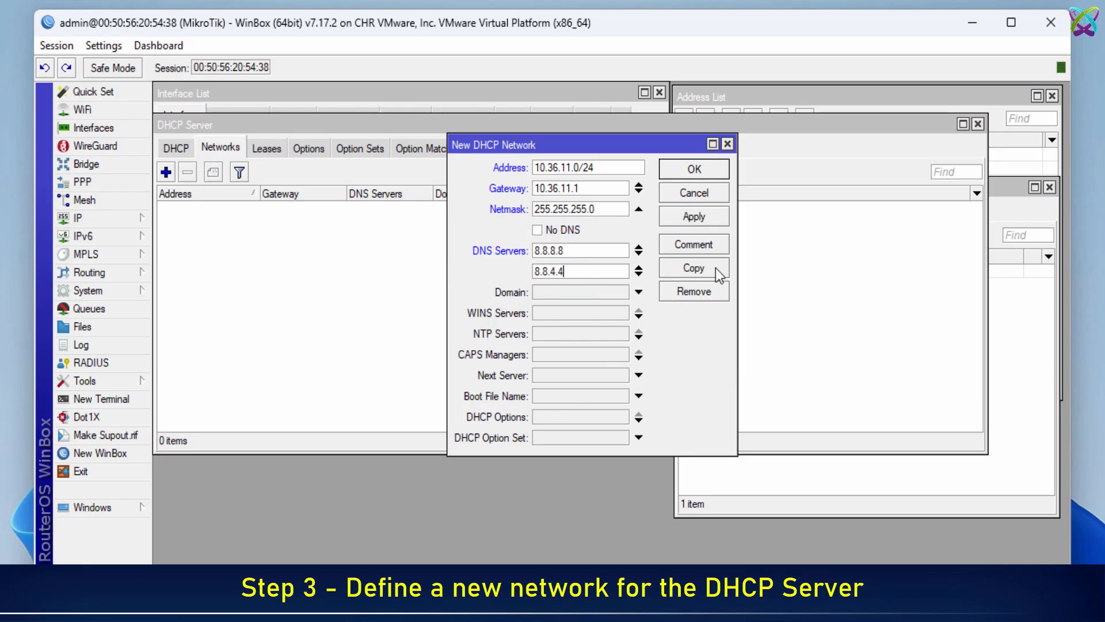
left_click(721, 218)
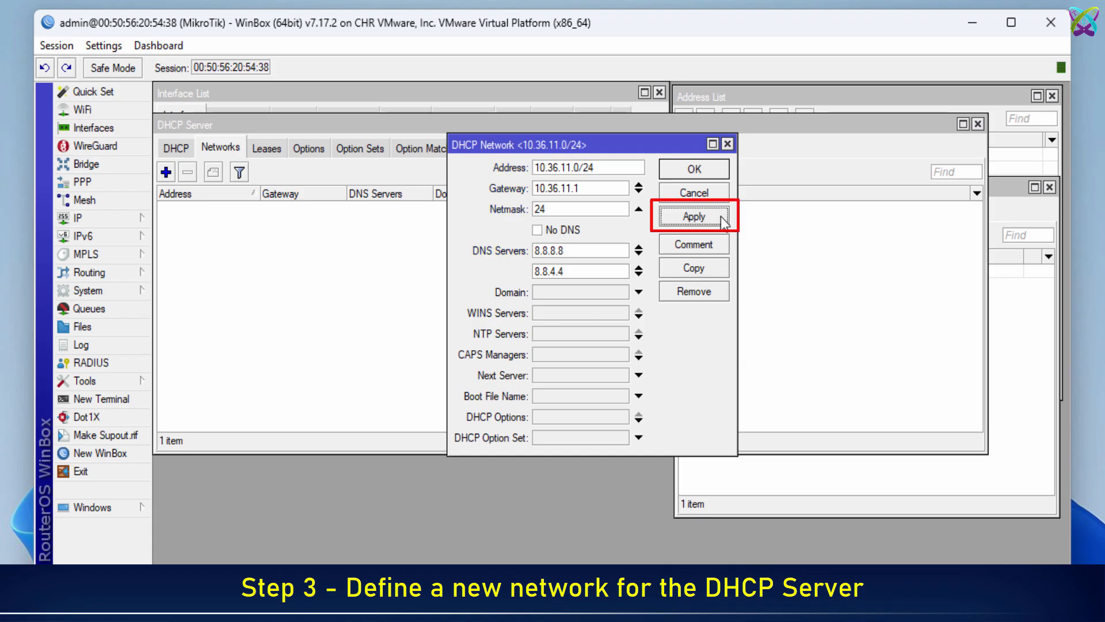
left_click(686, 171)
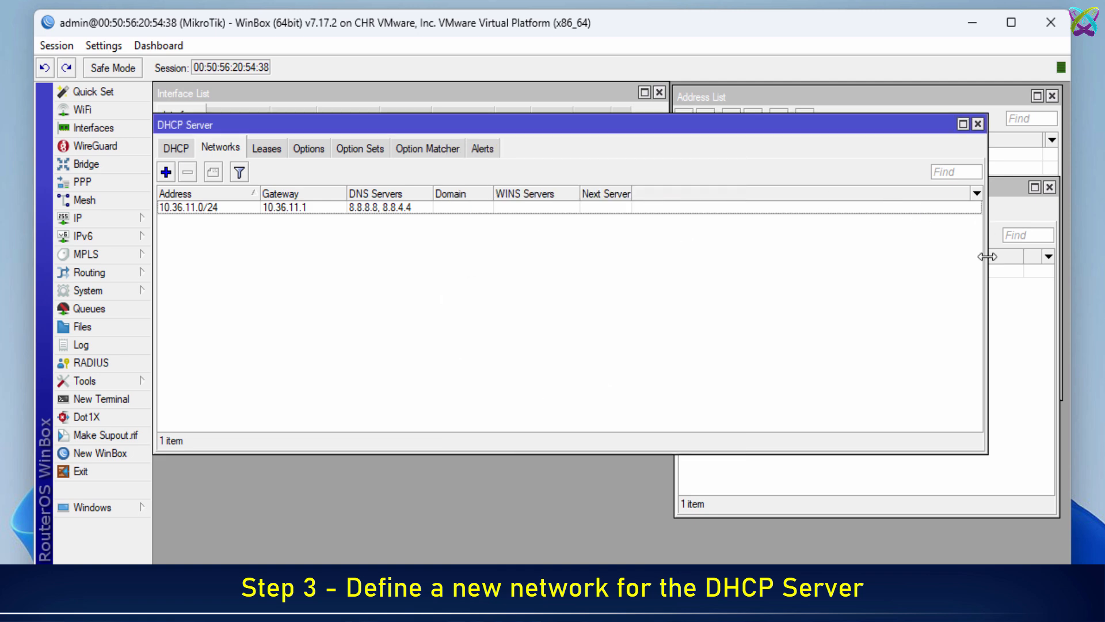
left_click_drag(987, 256, 671, 273)
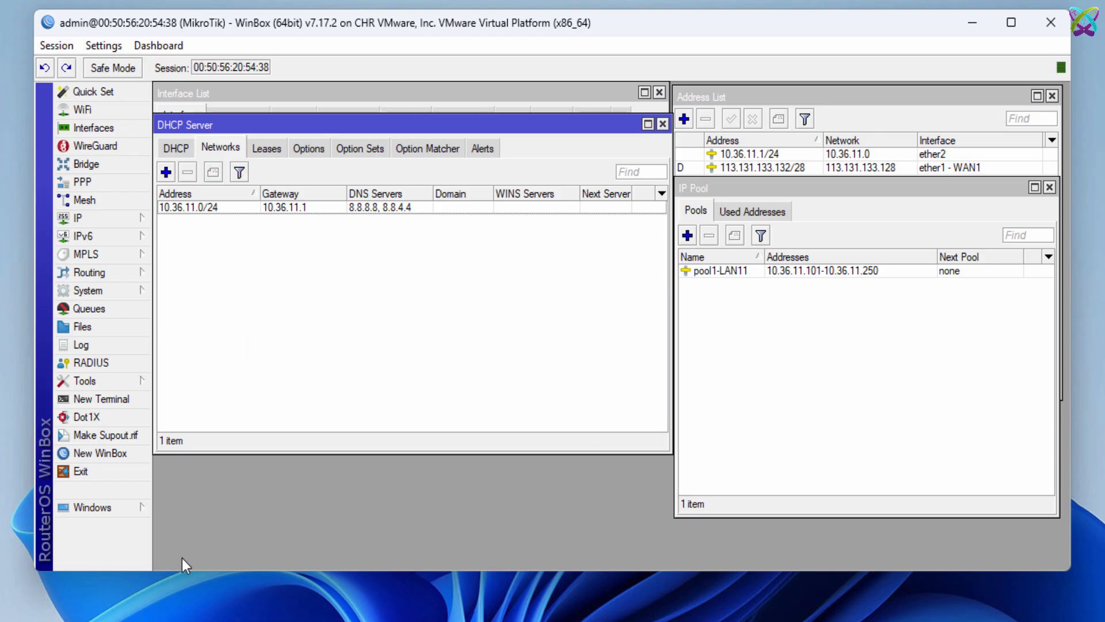
Start a new DHCP server named DHCP-Server-LAN11 on interface ether2, moving its dialog clear of the IP Pool list.
left_click(175, 149)
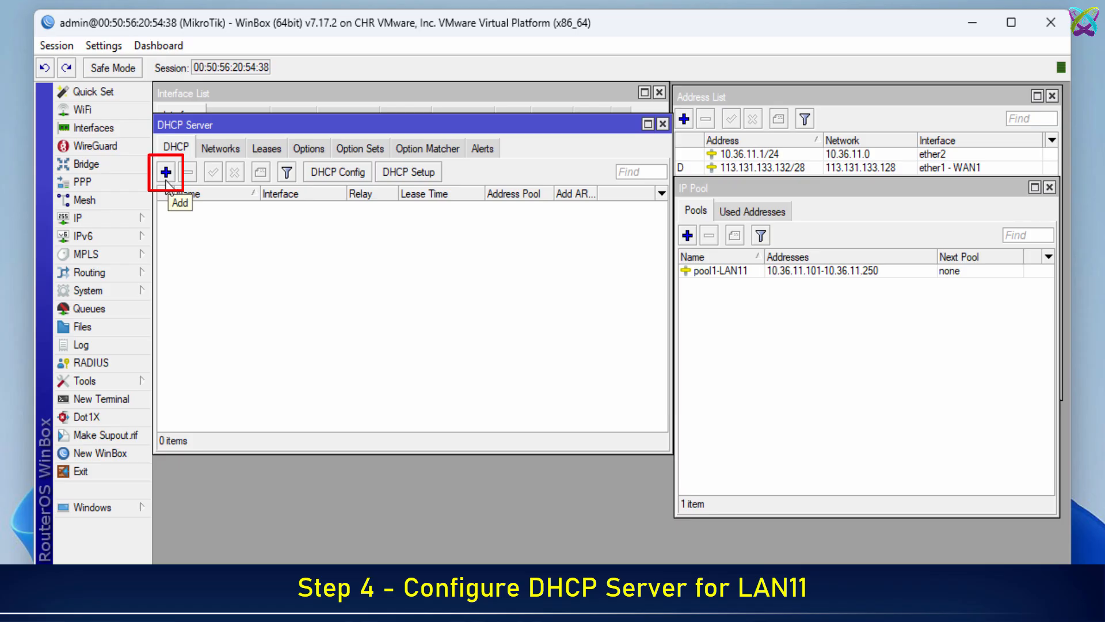
left_click(167, 180)
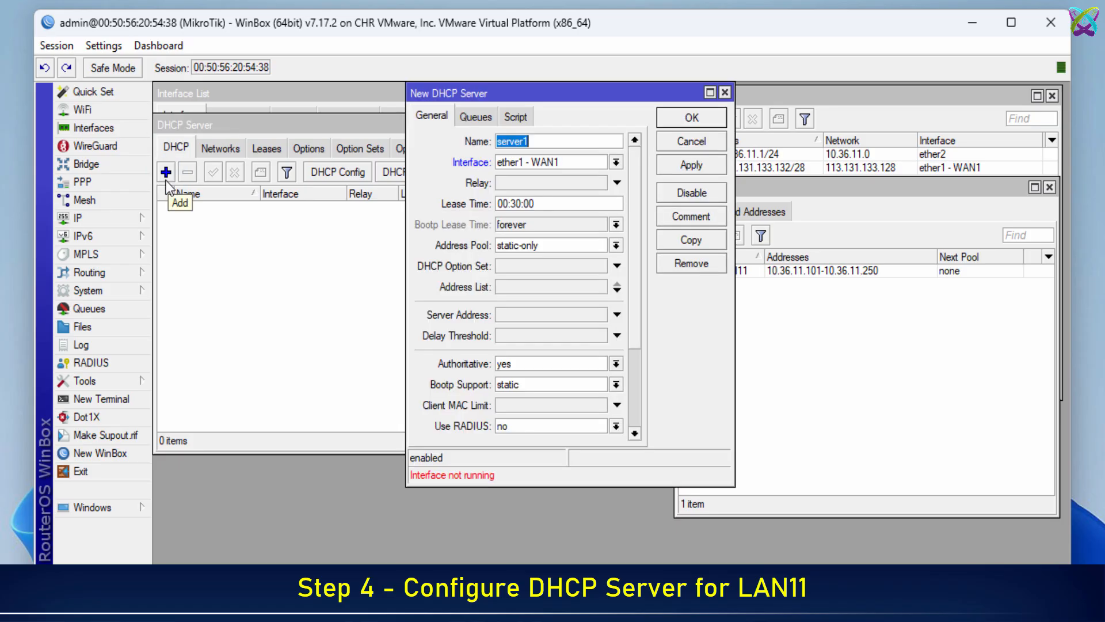
type("DHC")
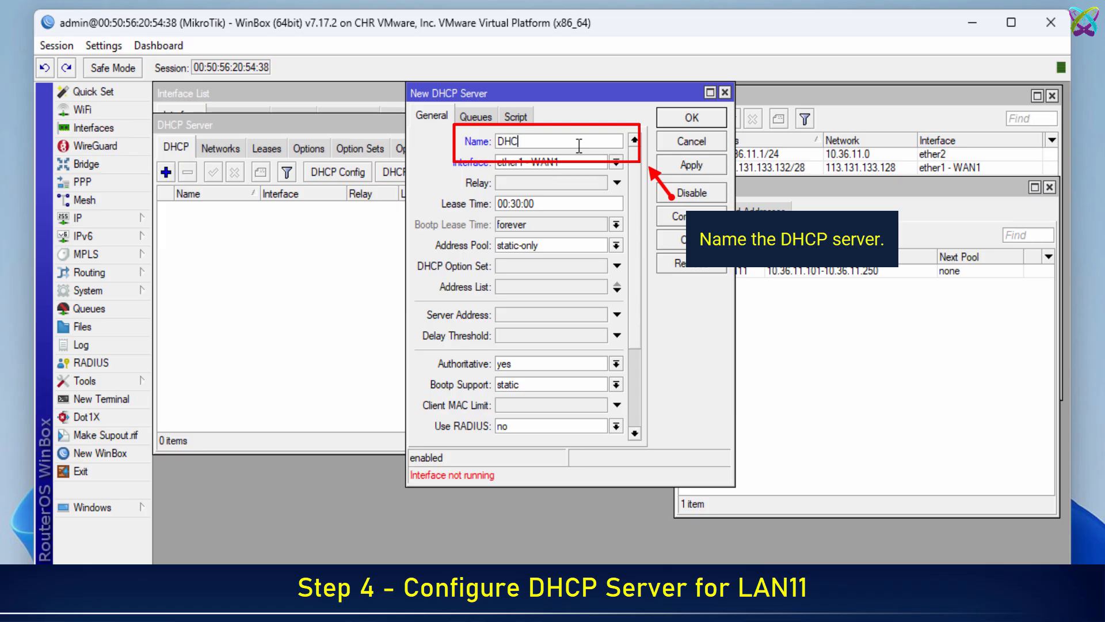
type("P-L")
type("Server")
type("-LAN1")
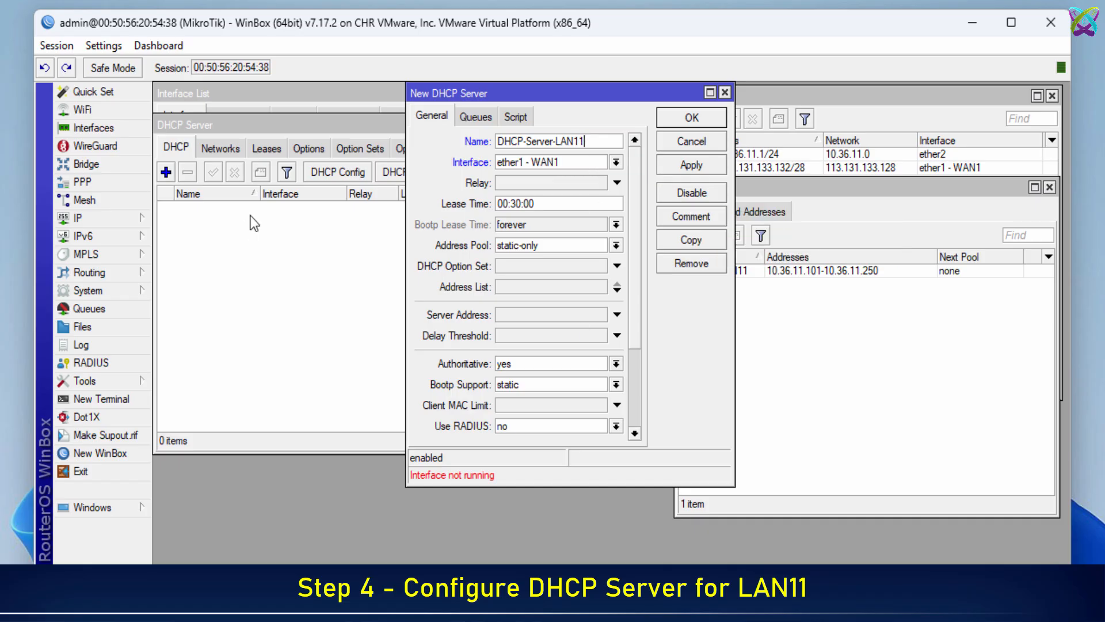
left_click(616, 163)
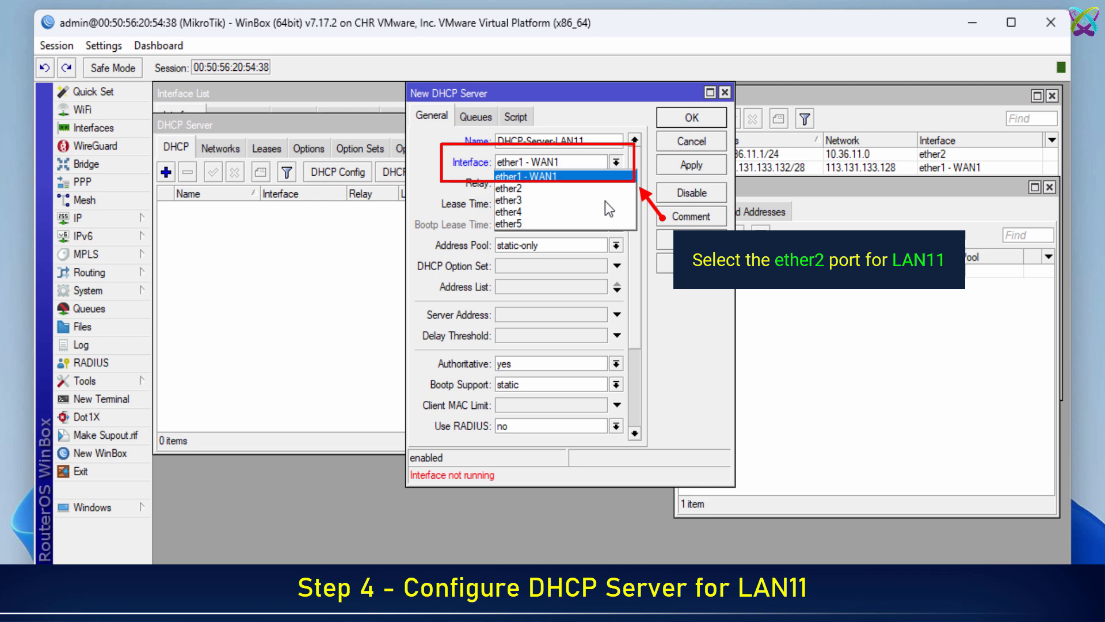
left_click(536, 188)
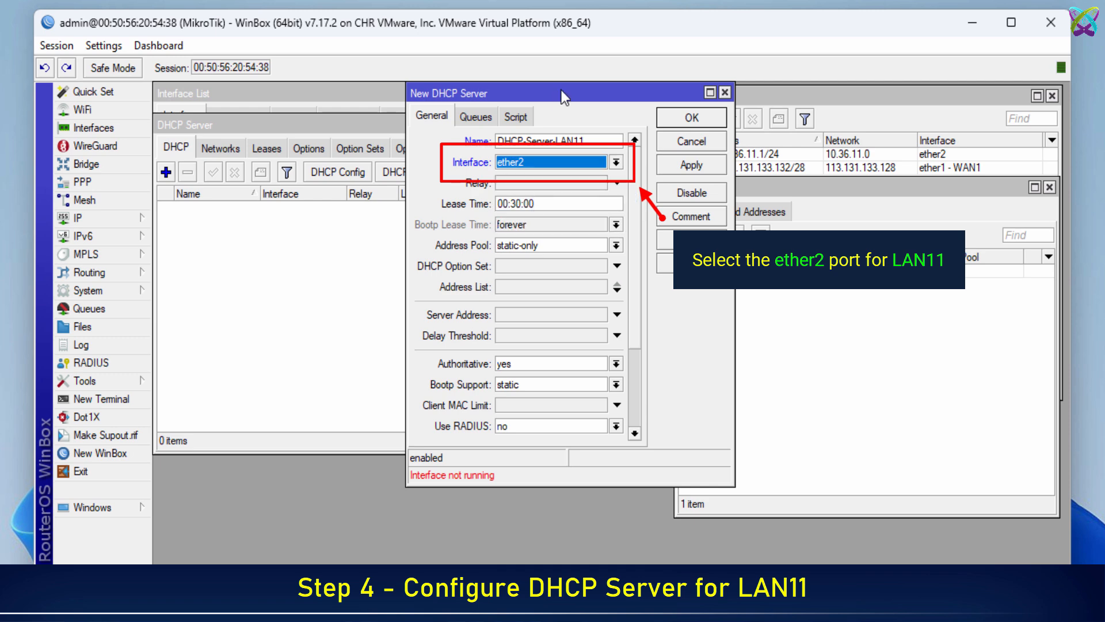
left_click_drag(561, 90, 485, 89)
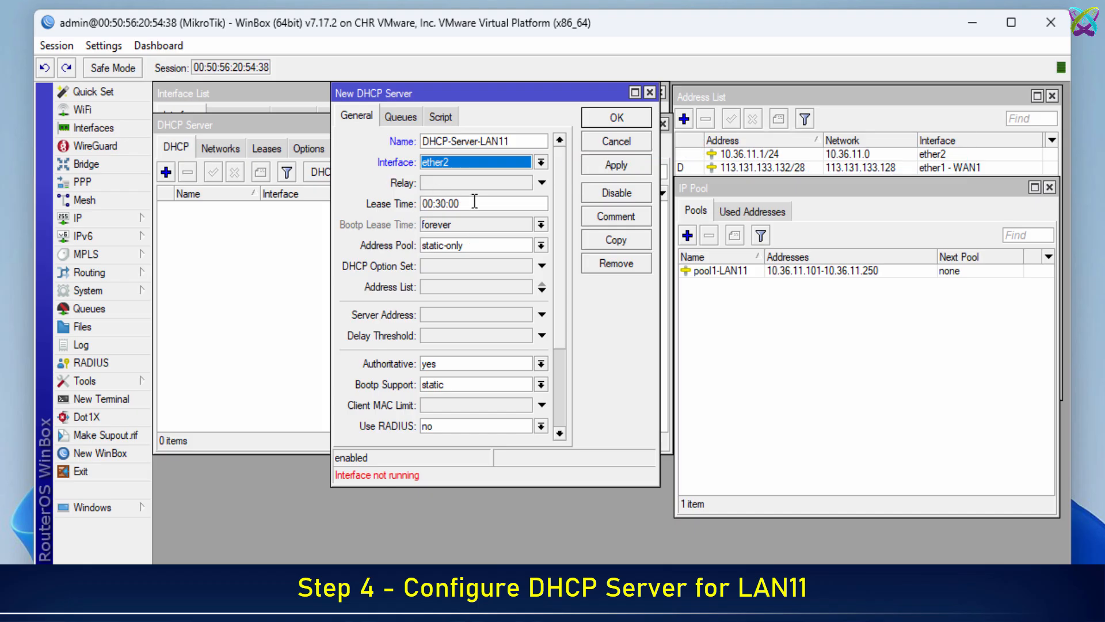
Set the new DHCP server's lease time to 08:00:00.
left_click(447, 203)
left_click_drag(446, 203, 415, 204)
type("00")
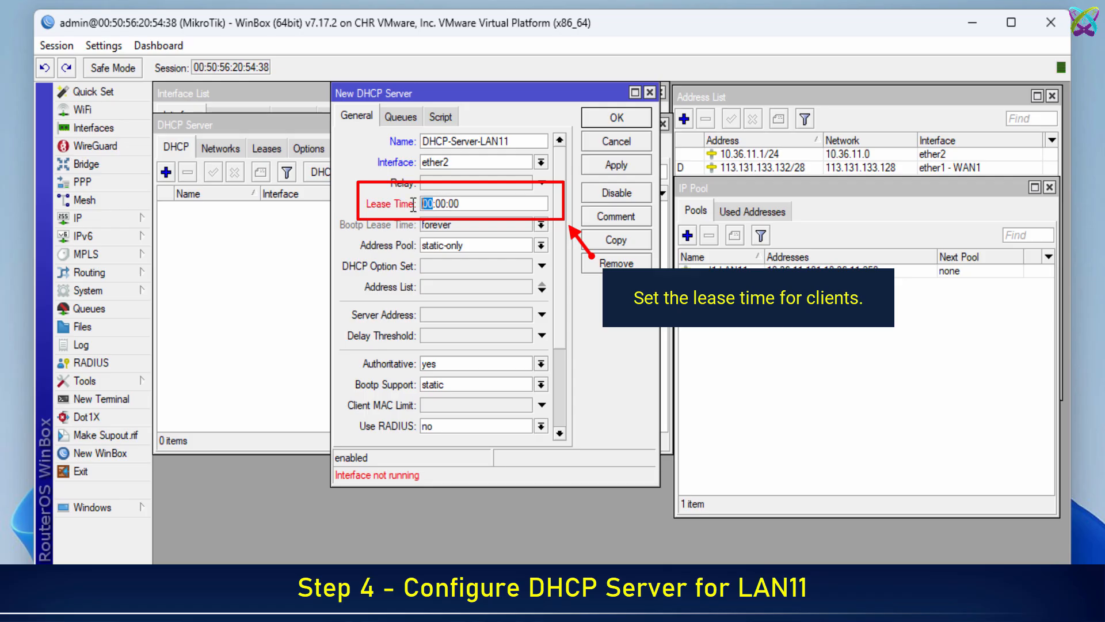
type("08")
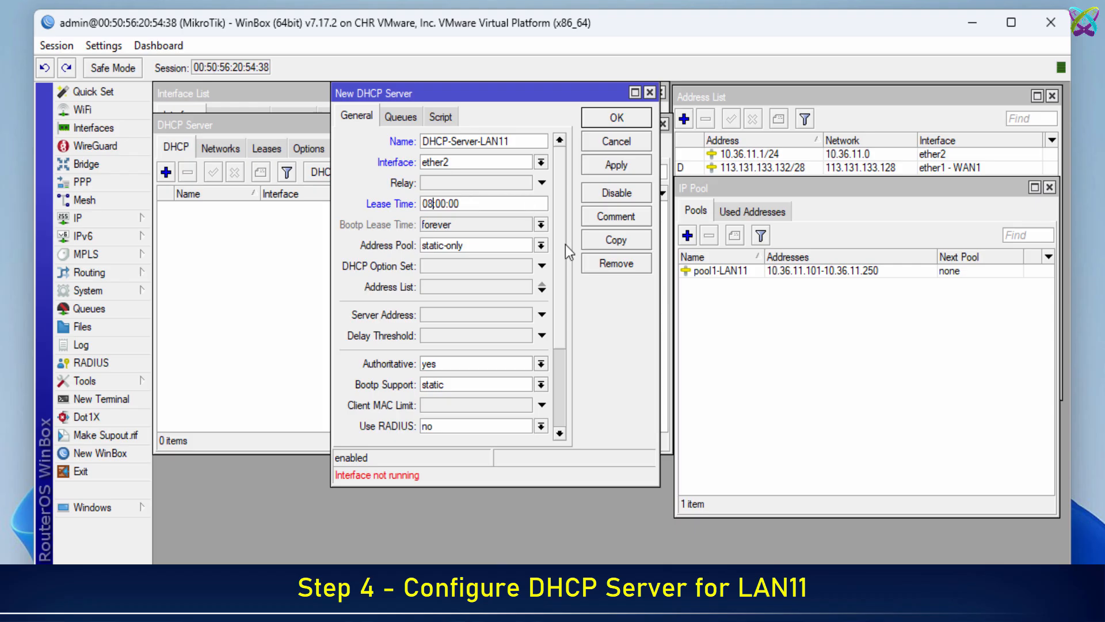
Save the DHCP server with pool1-LAN11 as its address pool, and widen the Name column in the server list.
left_click(541, 247)
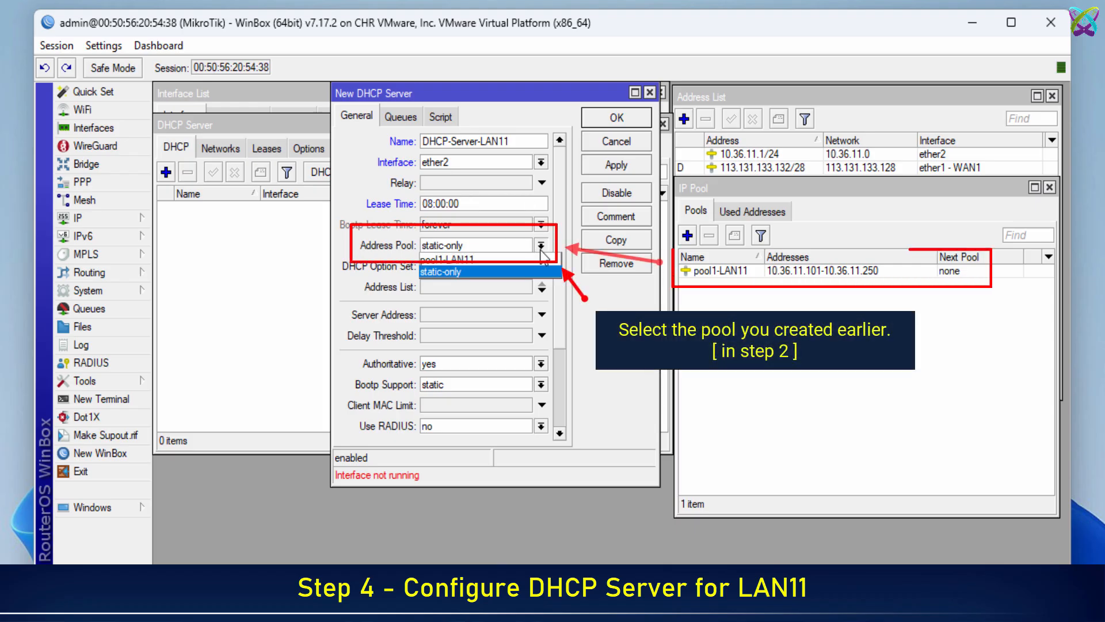
left_click(440, 260)
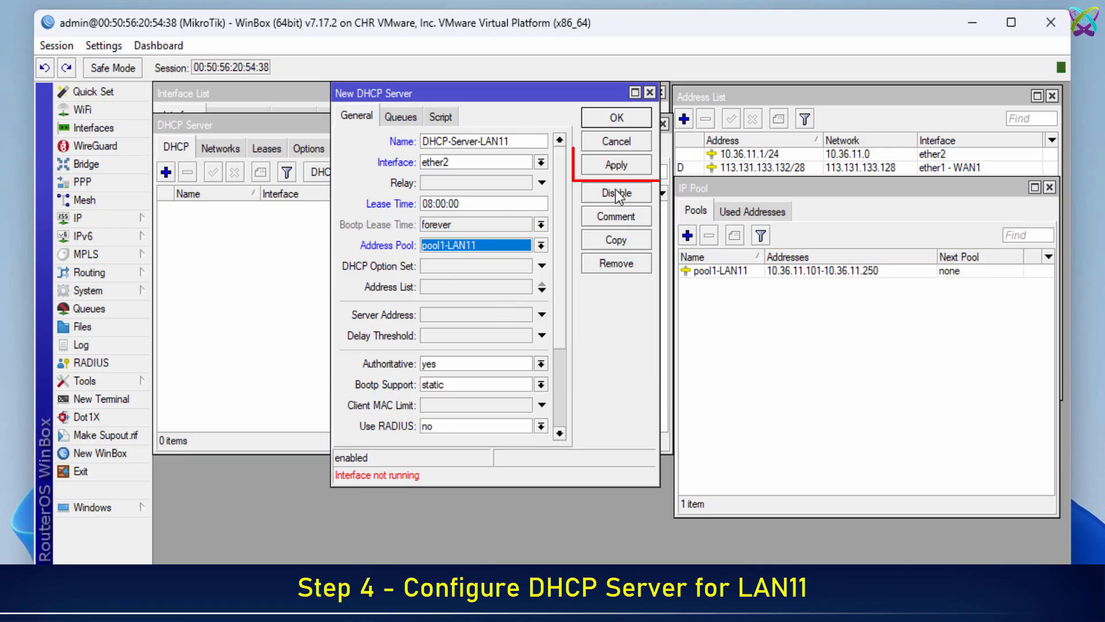
left_click(629, 169)
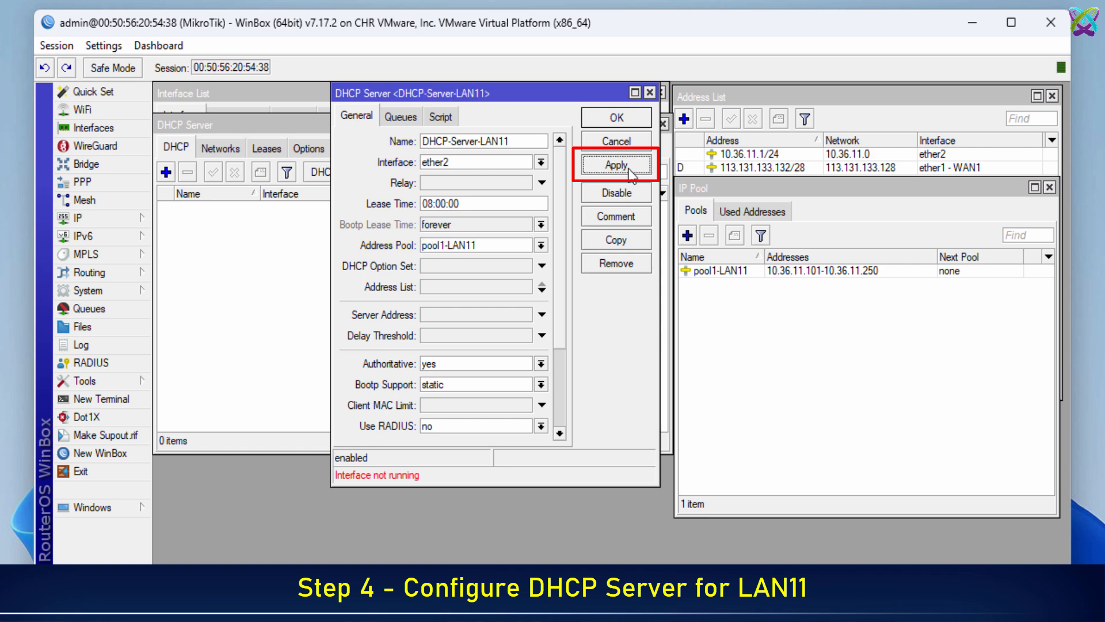
left_click(617, 118)
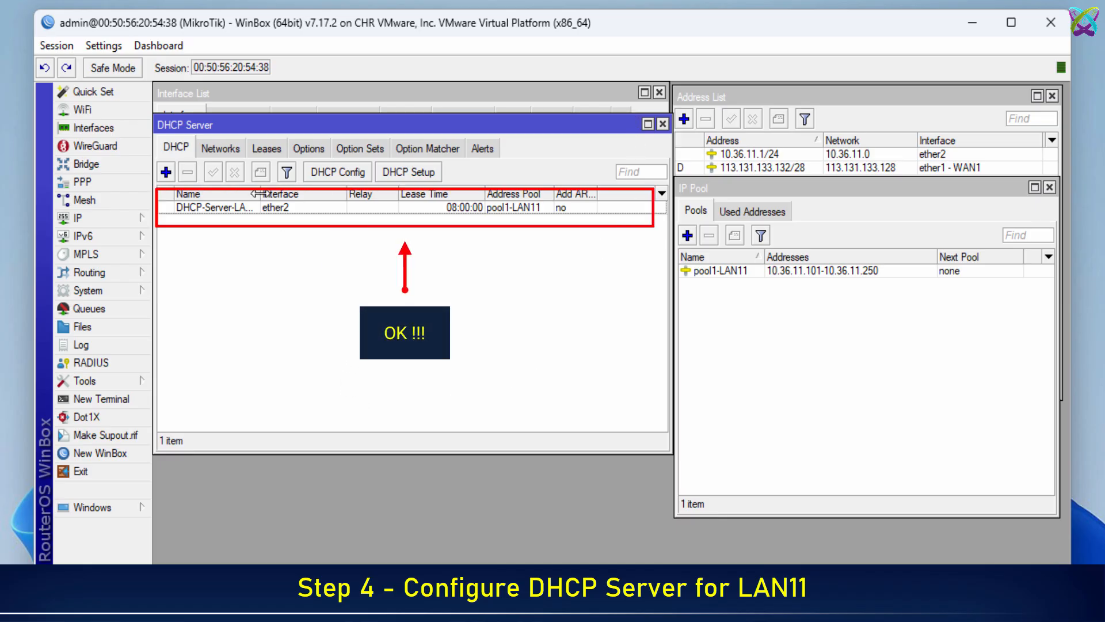
left_click_drag(260, 194, 297, 197)
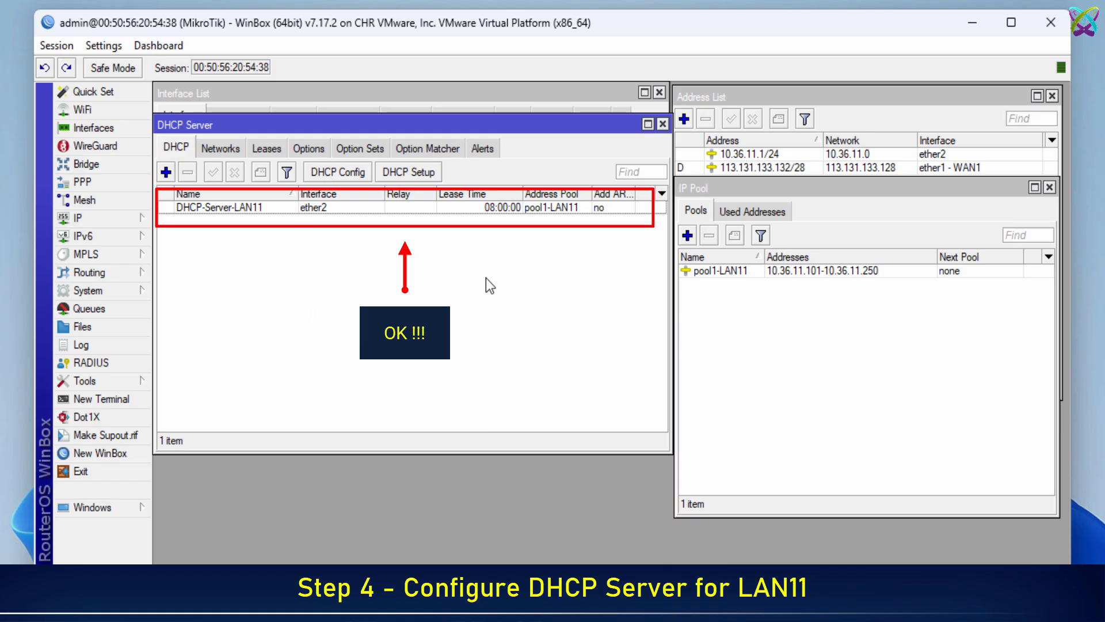
Narrow the Lease Time column in the DHCP server list.
left_click_drag(520, 193, 484, 194)
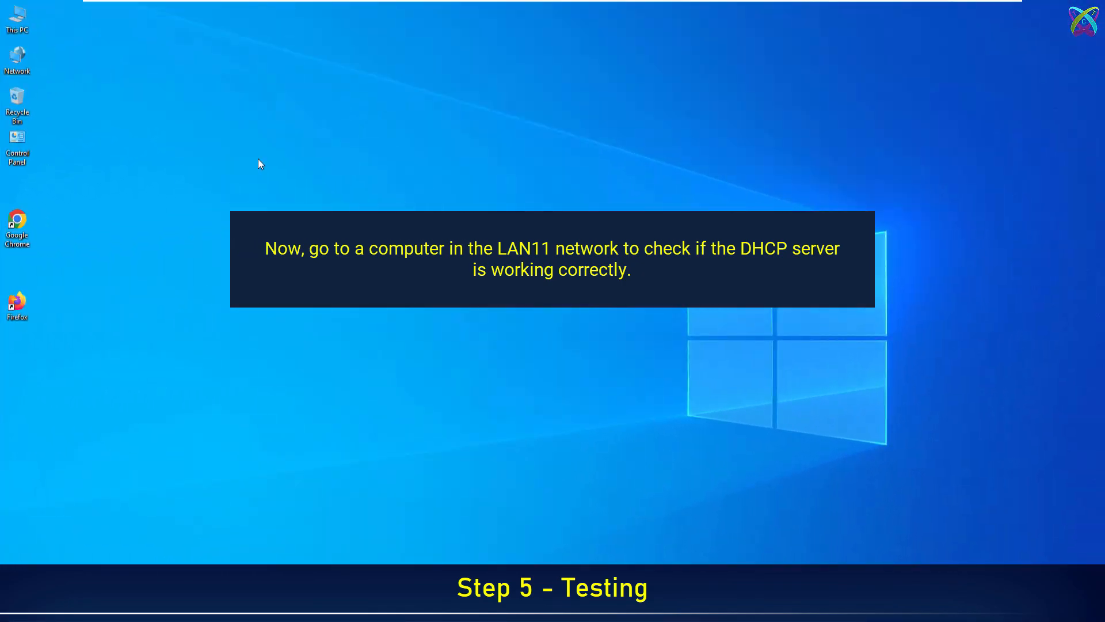
On the LAN11 Windows client, open Command Prompt and run ipconfig to check its current IP configuration.
key("super+r")
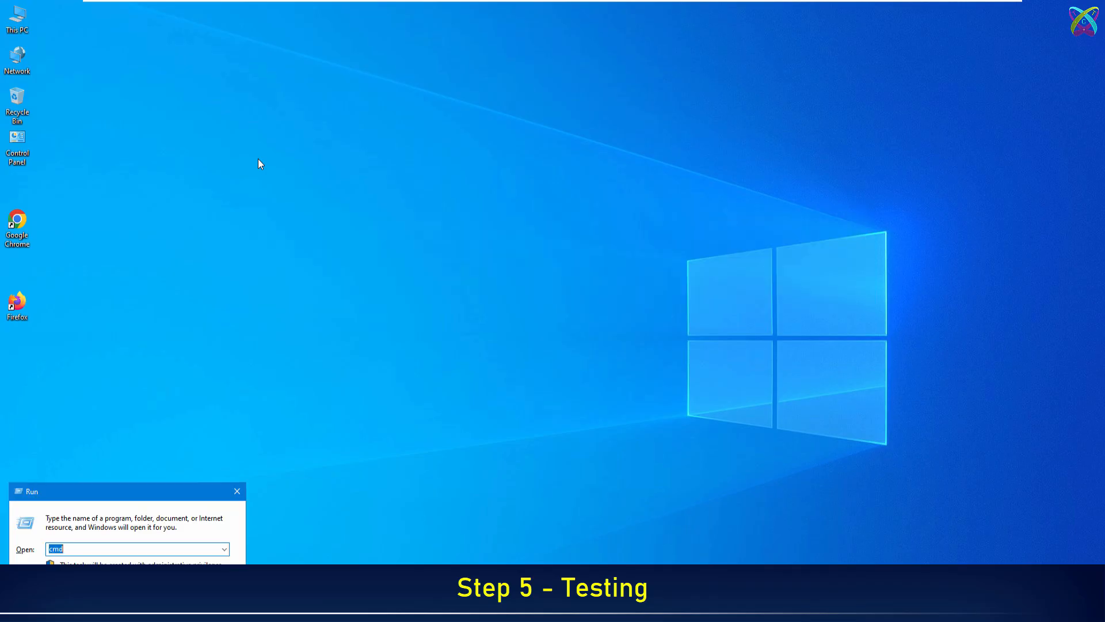
key("Return")
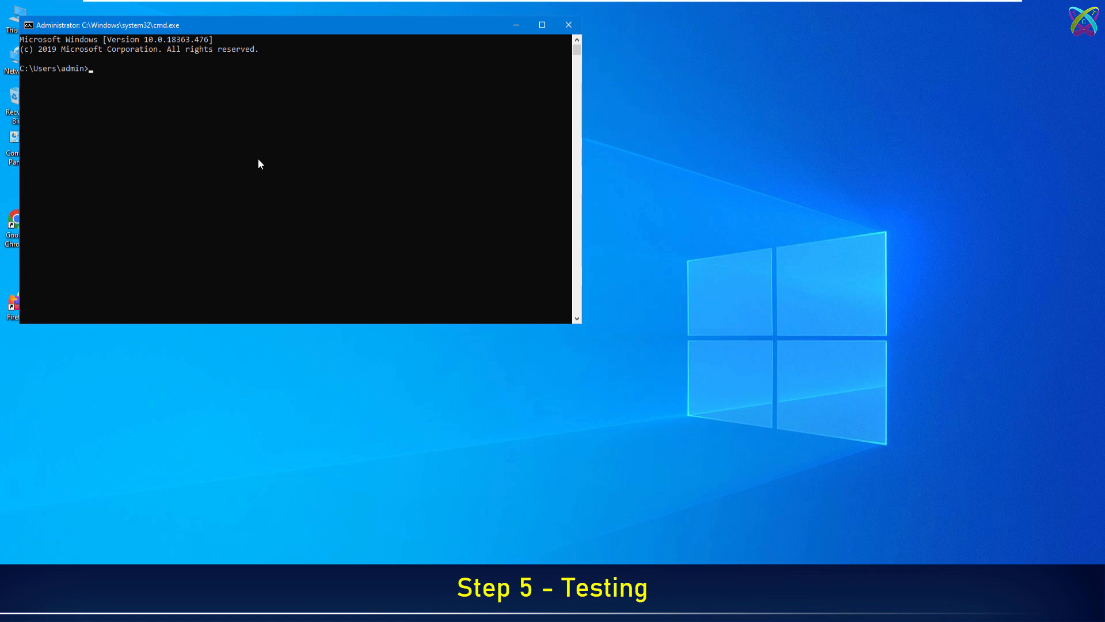
type("ipconfig")
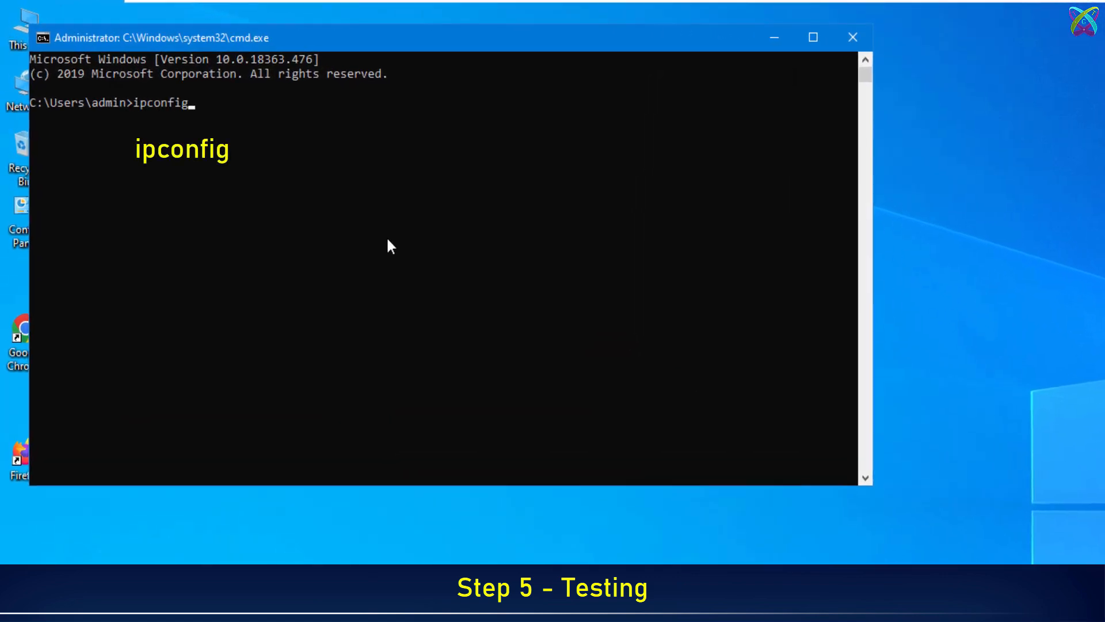
key("Return")
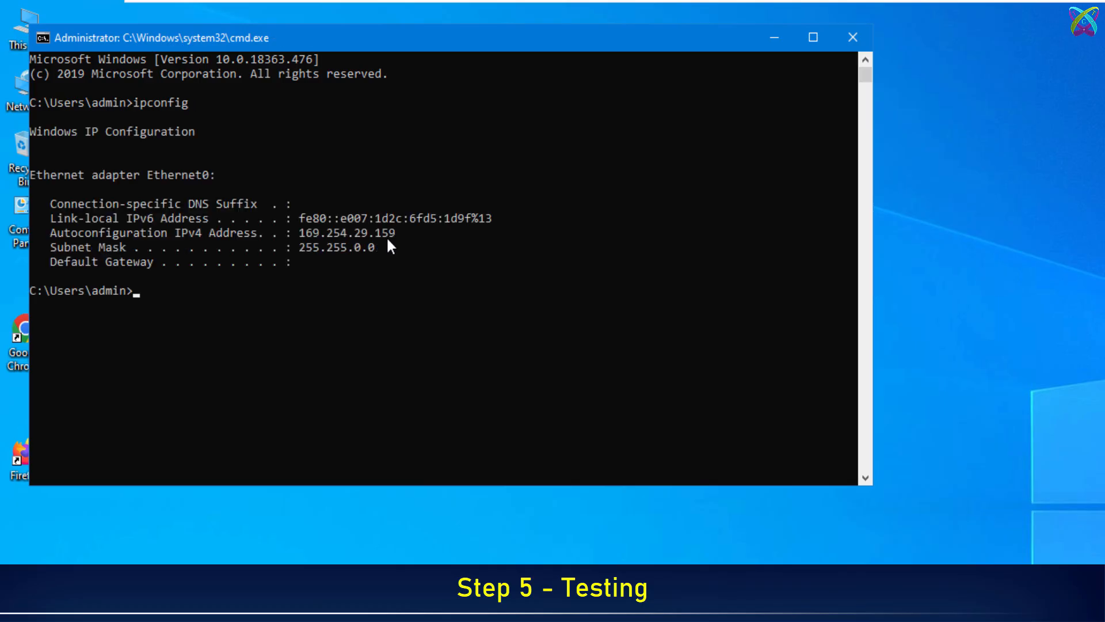
Release the client's current IP configuration with ipconfig /release.
type("ipco")
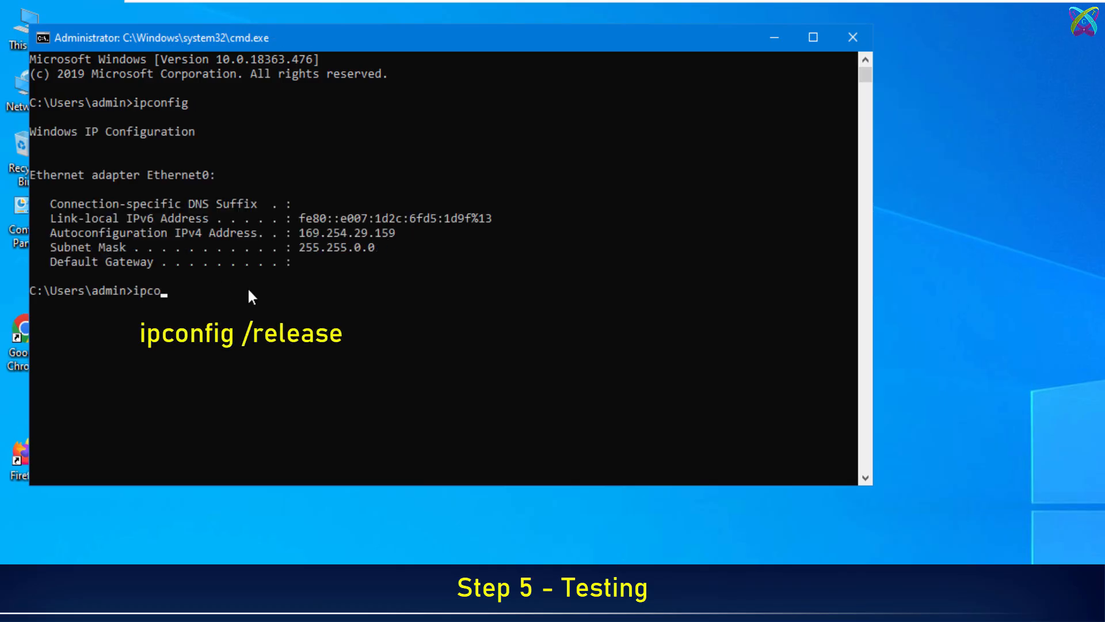
type("nfig /release")
key("Return")
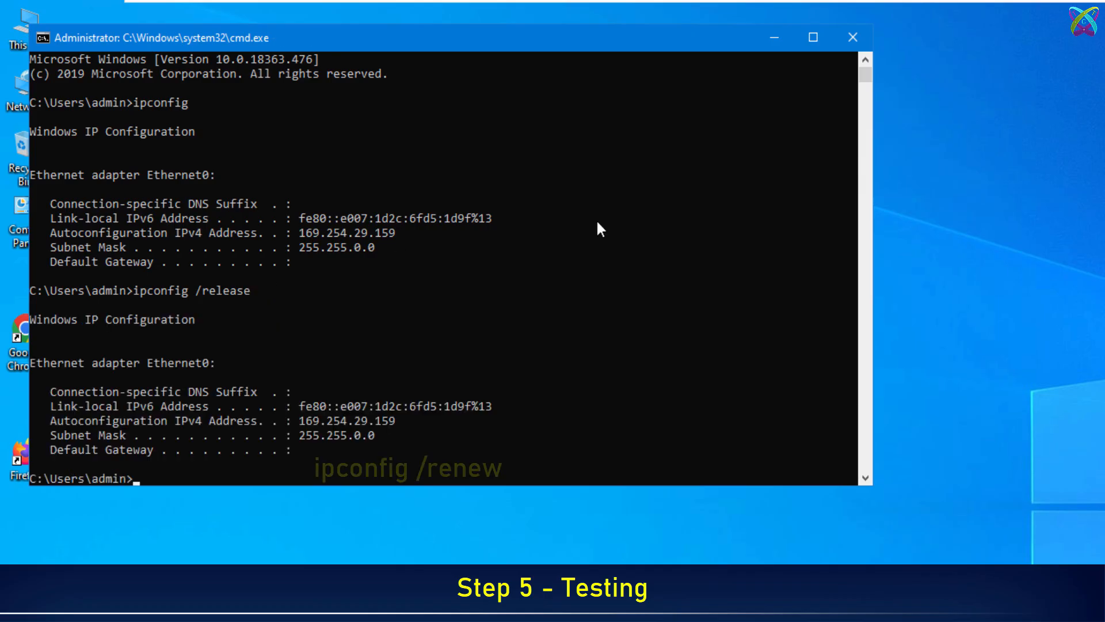
Request a new DHCP lease for the client with ipconfig /renew.
key("Up")
key("BackSpace")
key("BackSpace")
key("BackSpace")
key("BackSpace")
key("BackSpace")
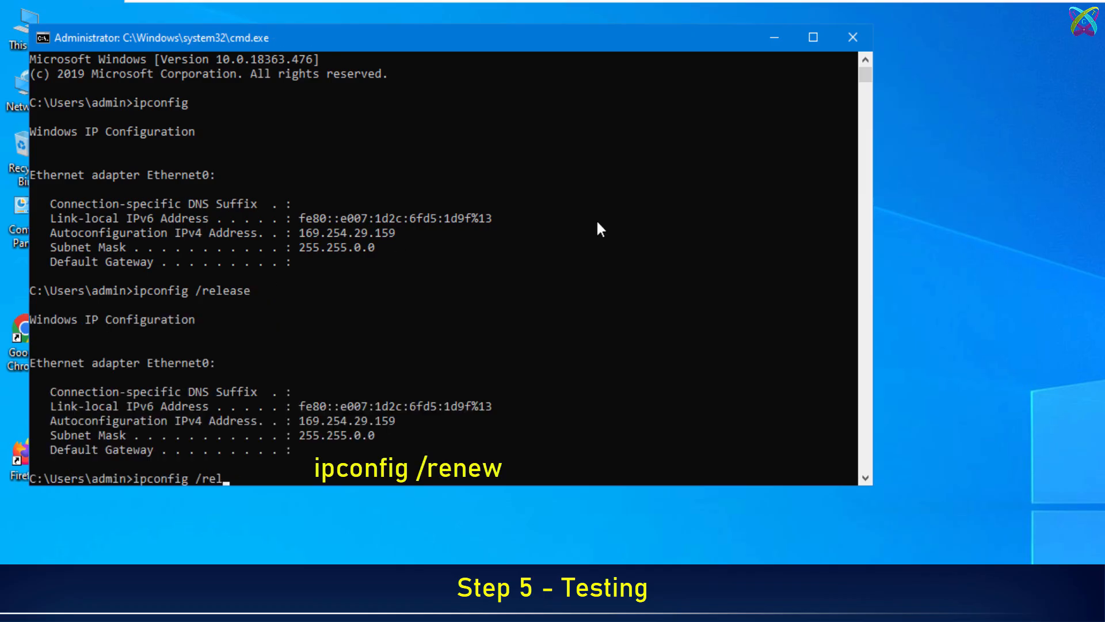
type("new")
key("Return")
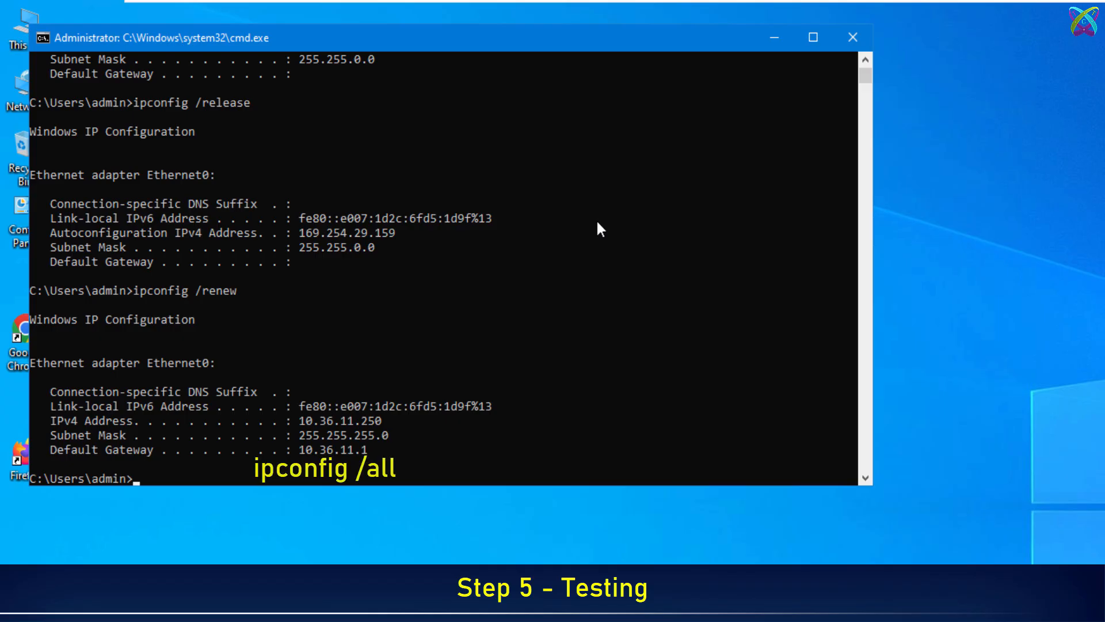
Run ipconfig /all to examine the client's full adapter details, including lease, gateway, DHCP server and DNS servers.
key("Up")
key("BackSpace")
key("BackSpace")
key("BackSpace")
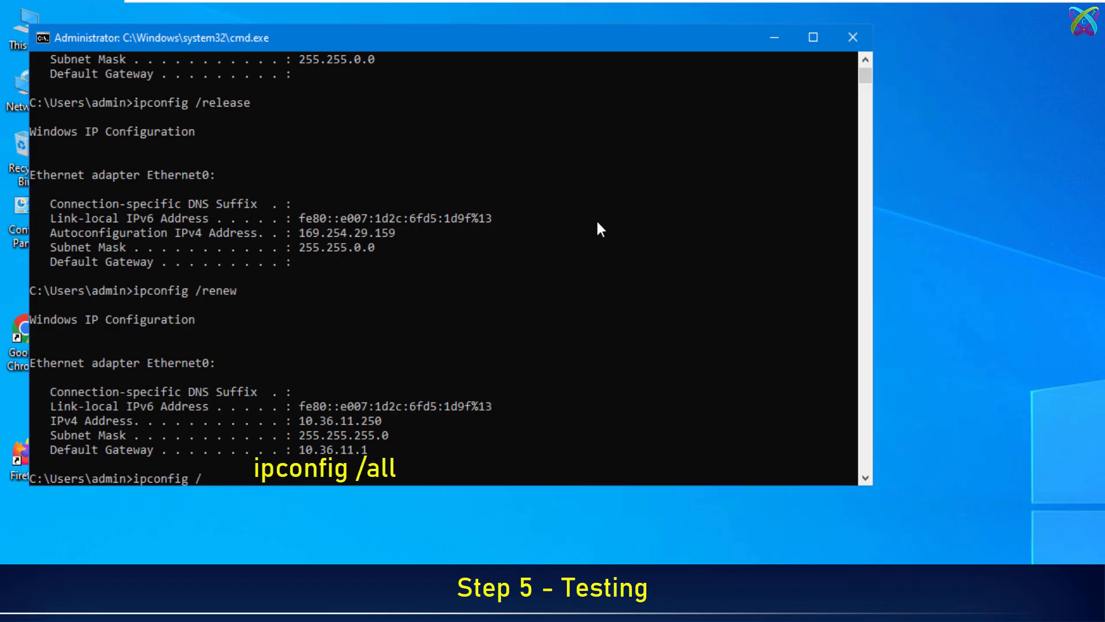
type("all")
key("Return")
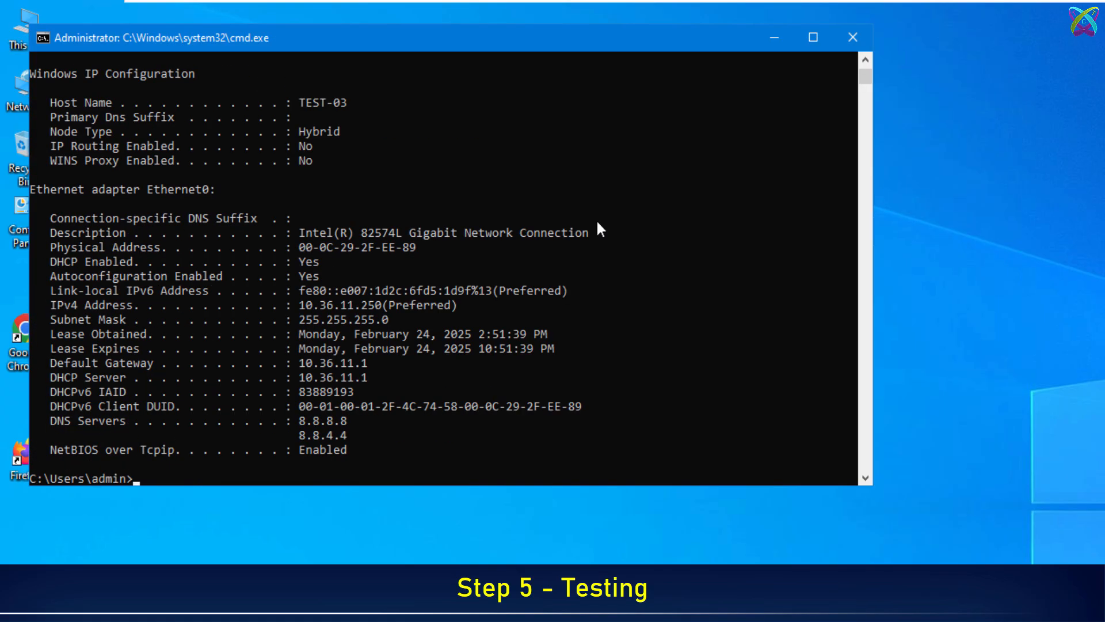